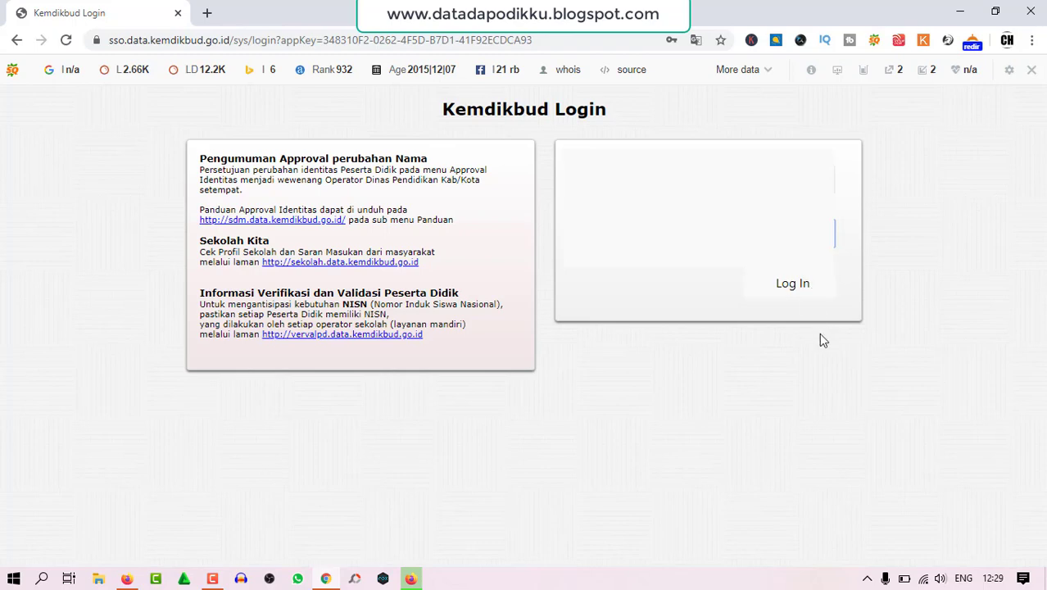
Log in with the credentials already filled in, dismiss the update notice and open the Edit Identitas page
click(796, 300)
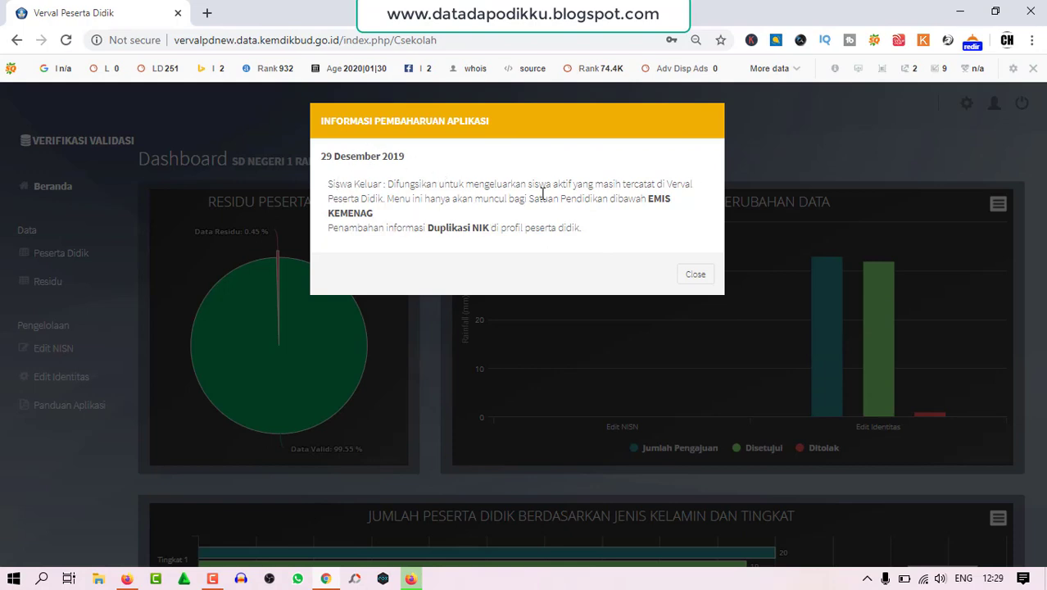
click(695, 278)
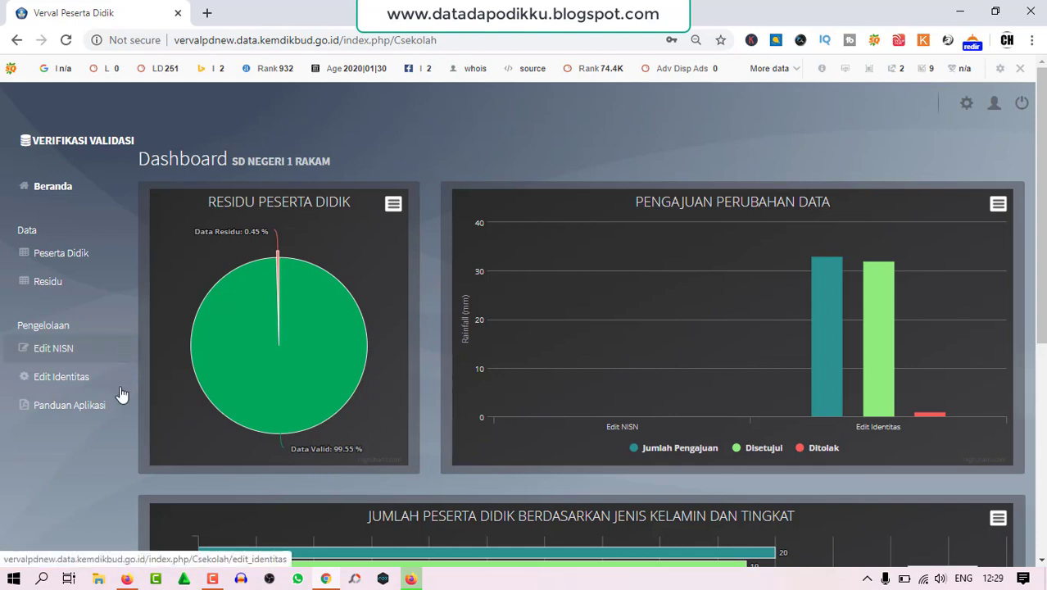
click(55, 379)
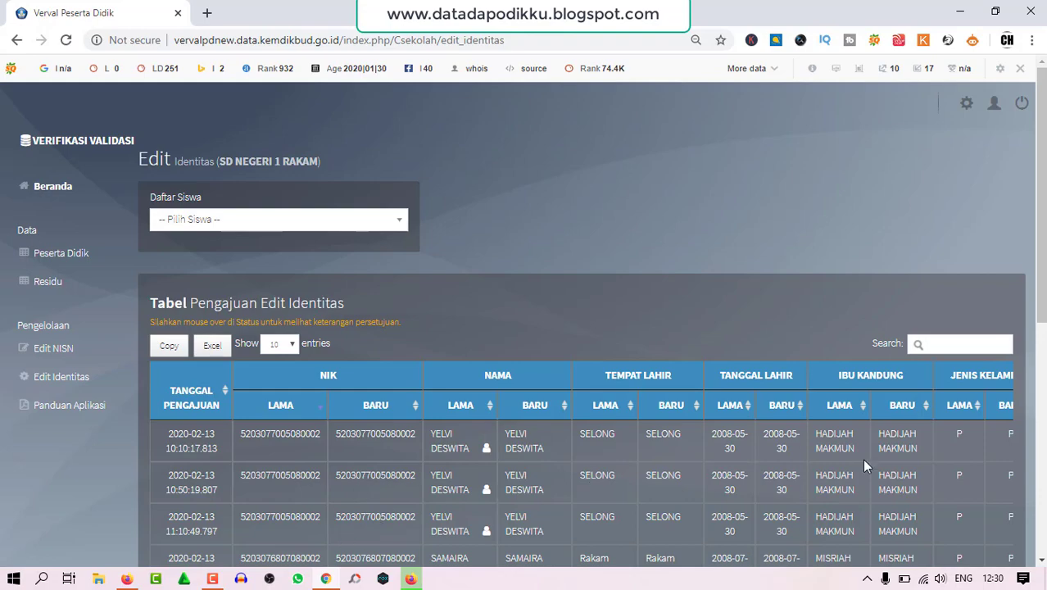
Find the student by first name in the Daftar Siswa list and load the first match into the change form
drag(1042, 278, 1033, 211)
click(278, 231)
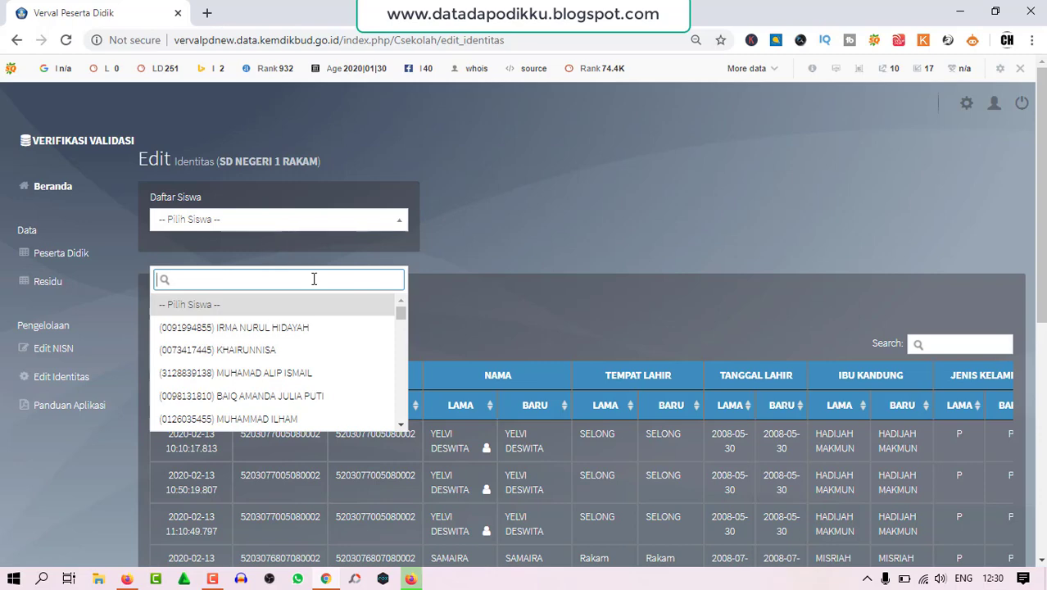
text(inta)
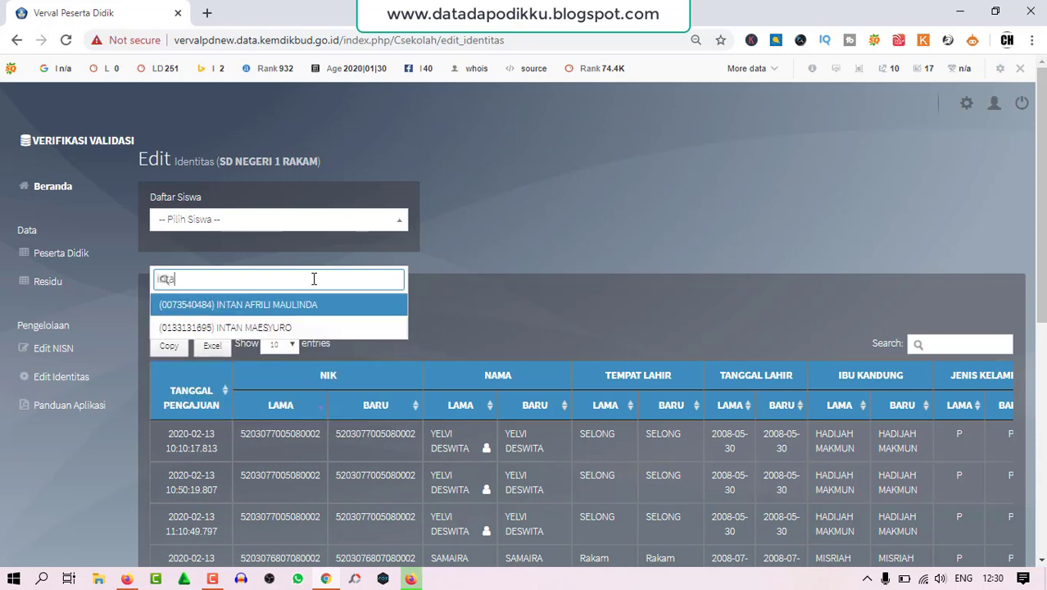
click(325, 310)
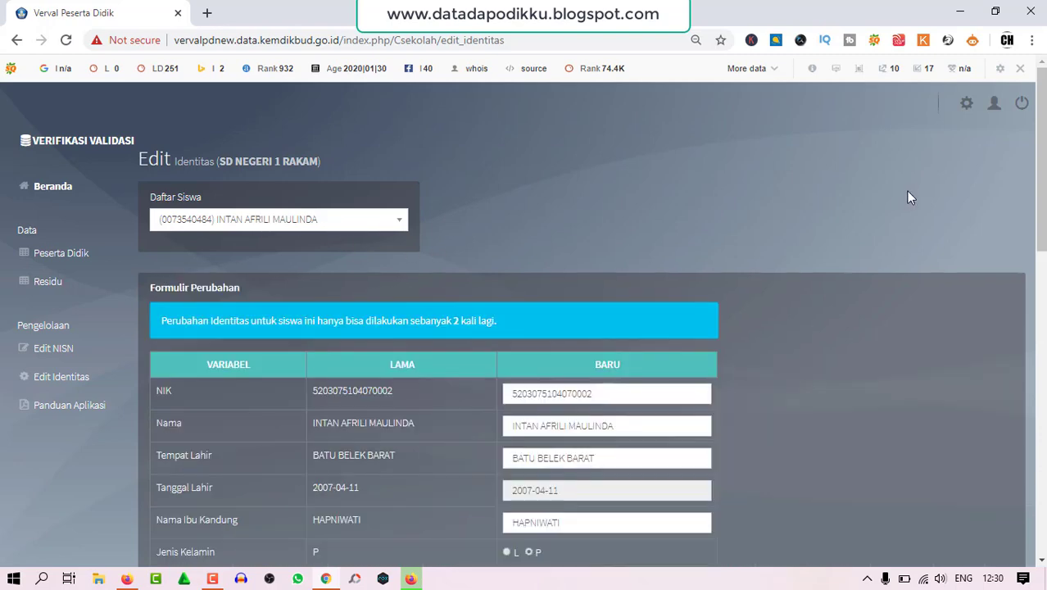
Add the letter A to the end of the student's middle name in the BARU column and validate the data
scroll(1044, 221, down, 2)
scroll(1044, 221, down, 2)
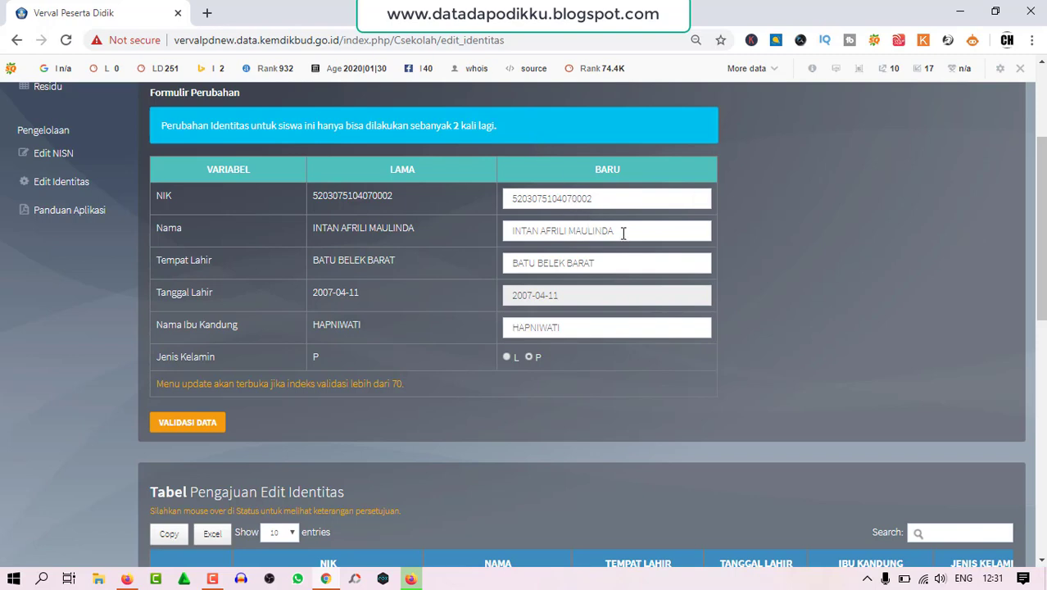
click(566, 226)
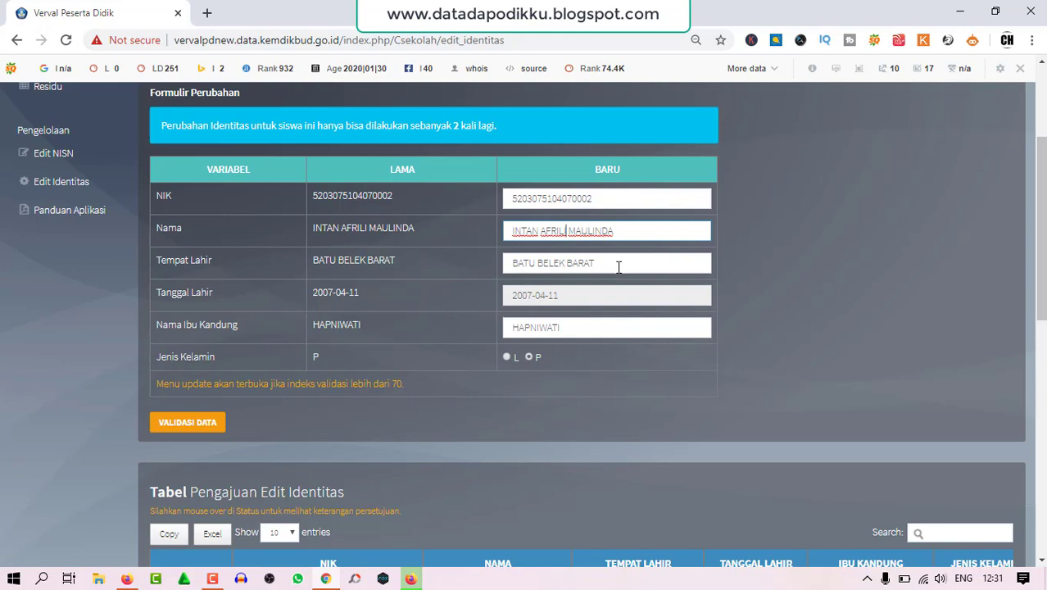
text(A)
click(201, 424)
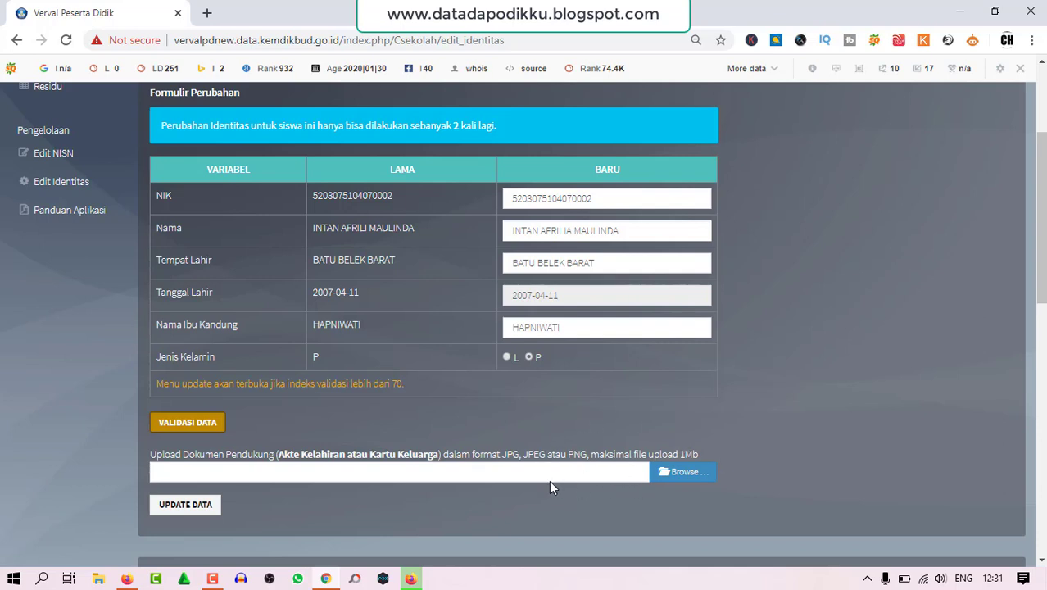
Attach the student's scanned supporting document from the Pictures folder and submit the identity update
click(674, 476)
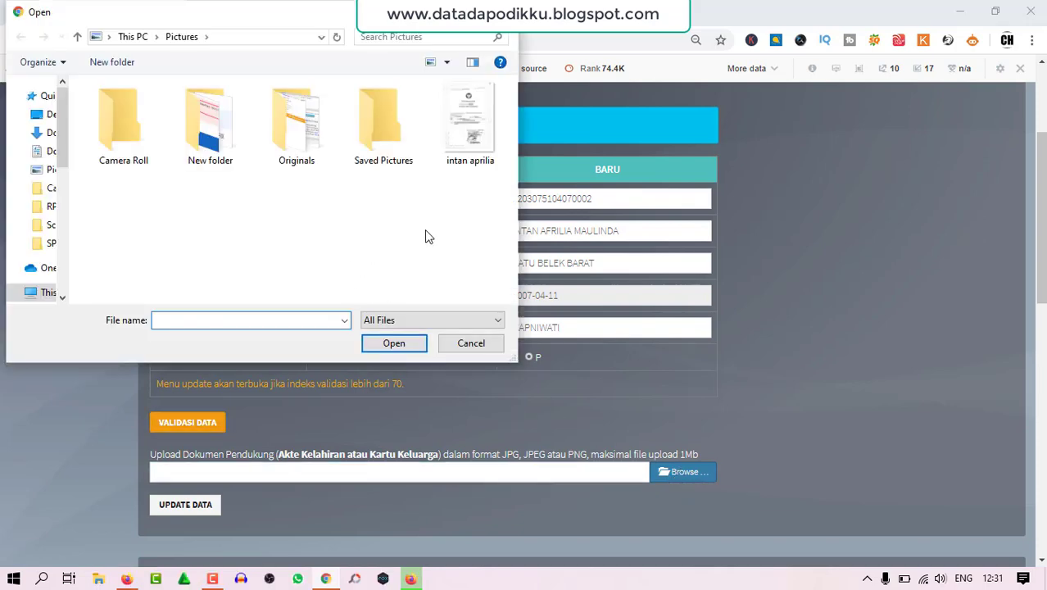
click(480, 133)
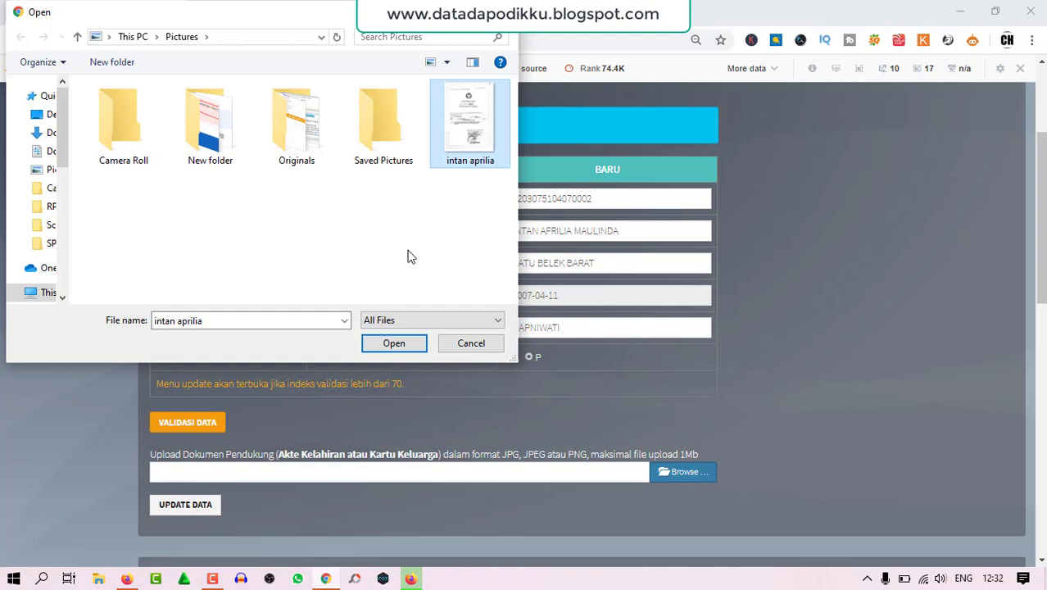
click(394, 343)
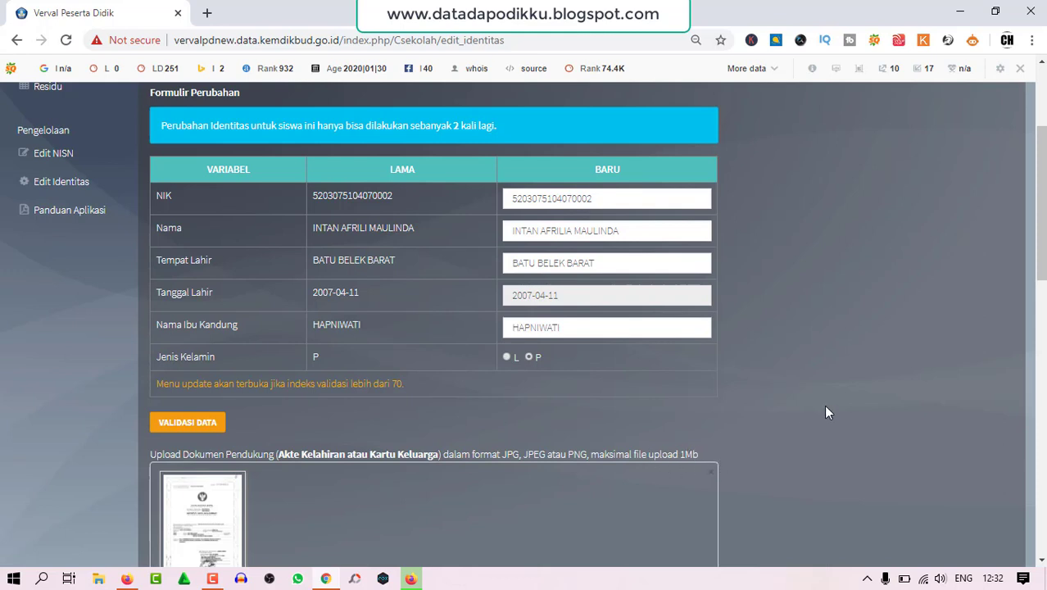
scroll(790, 385, down, 3)
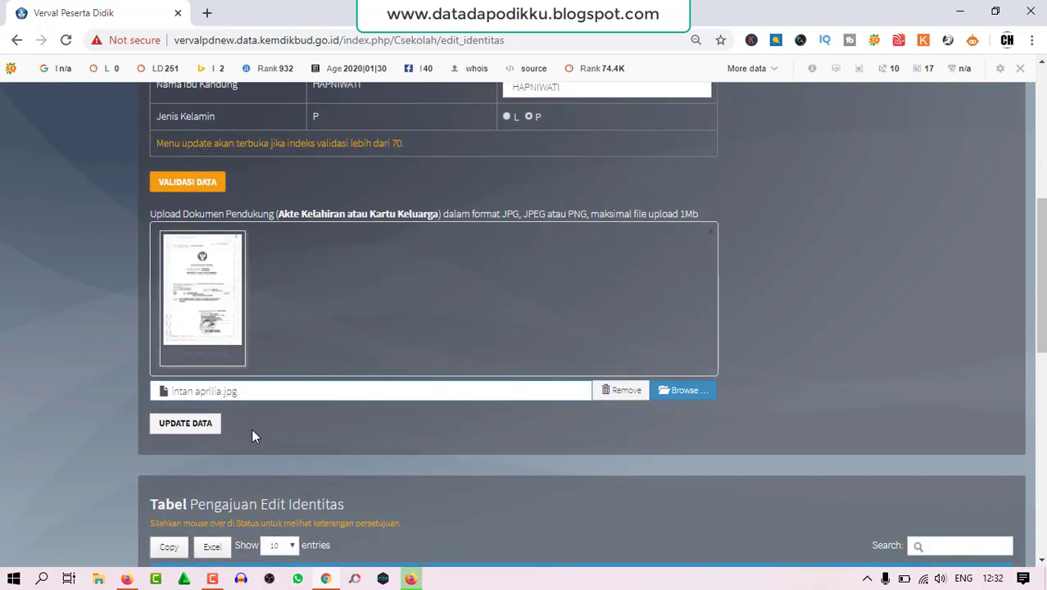
click(195, 425)
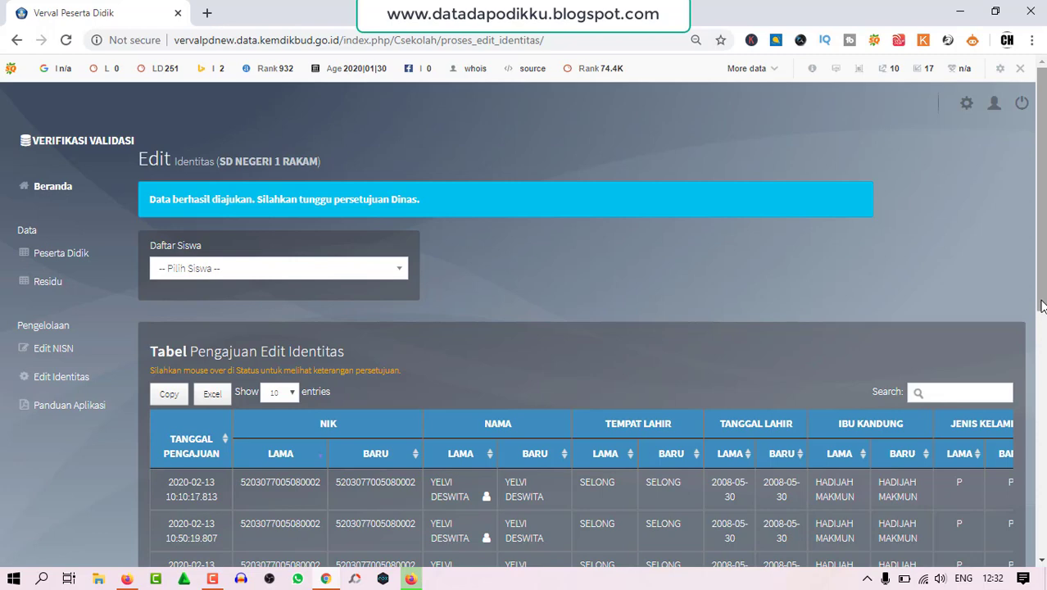
Set the Tabel Pengajuan Edit Identitas to show All entries
scroll(1017, 432, down, 2)
scroll(1014, 433, down, 5)
scroll(999, 529, up, 4)
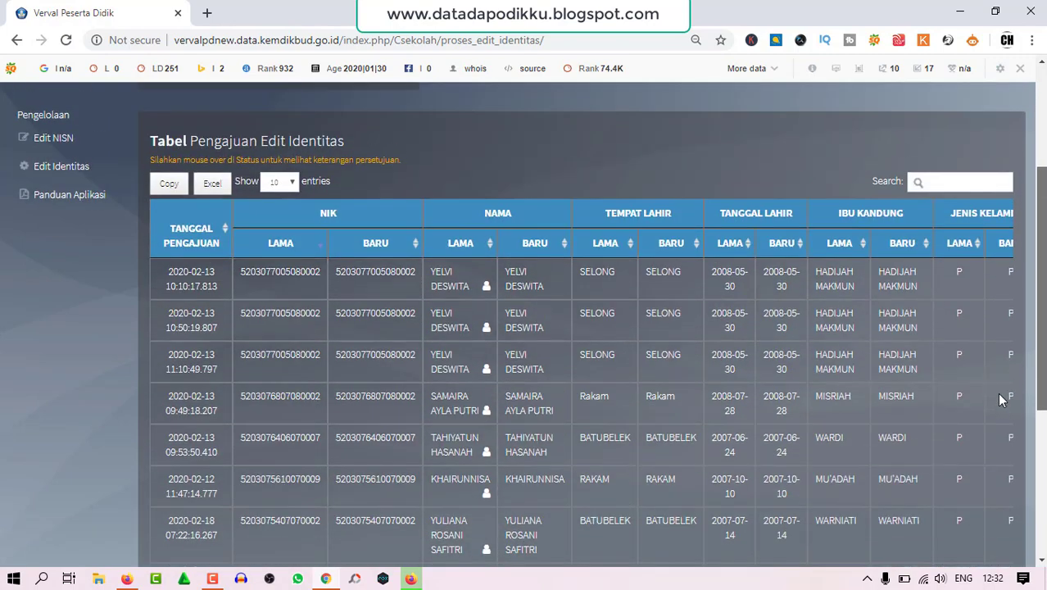
click(294, 183)
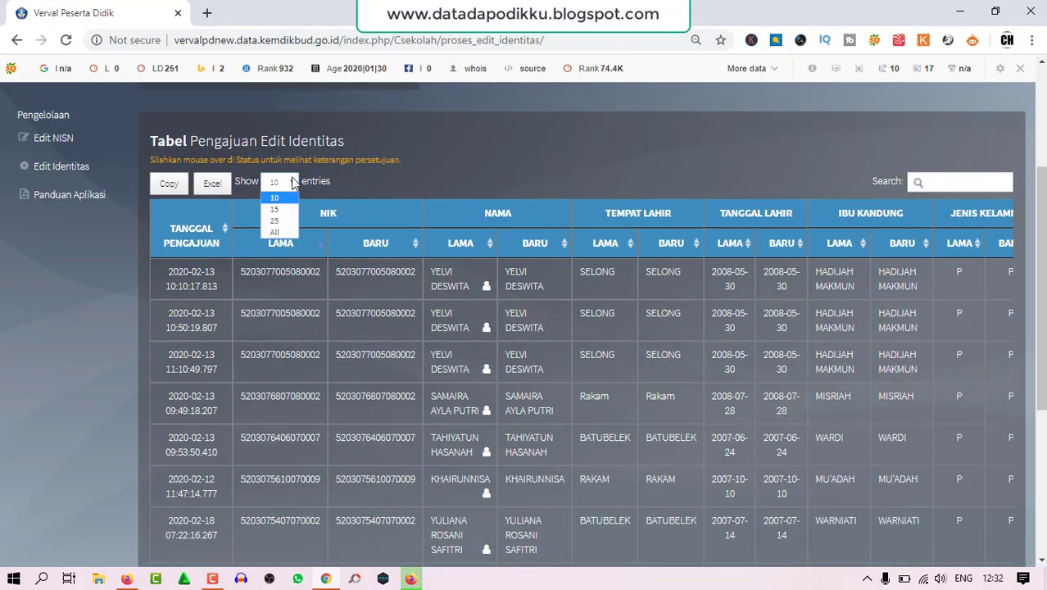
click(276, 235)
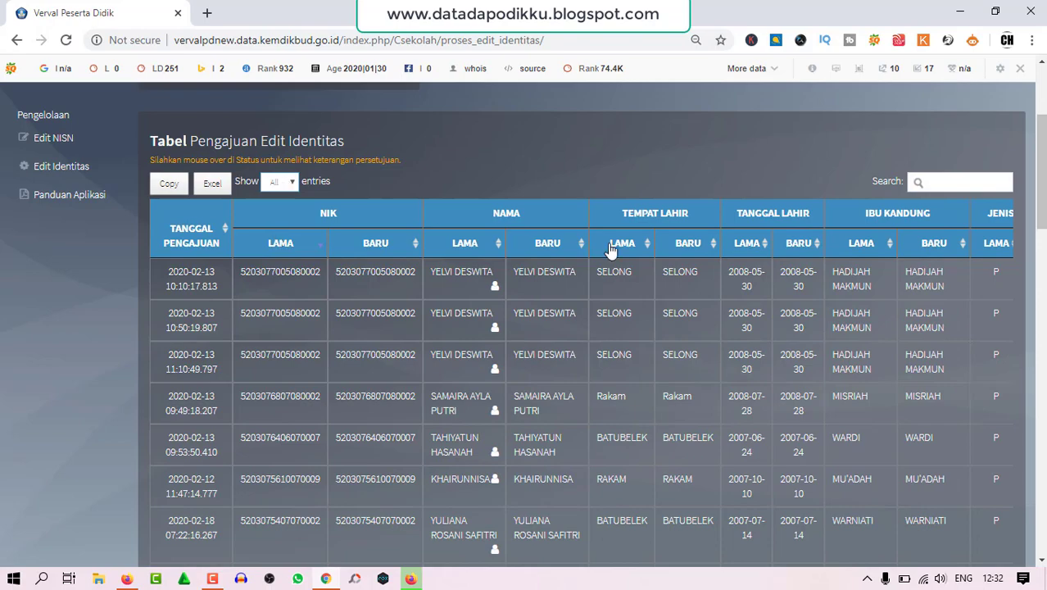
Examine the newly submitted name change in the request table, including its status and action columns
scroll(1044, 264, down, 1)
scroll(768, 302, down, 6)
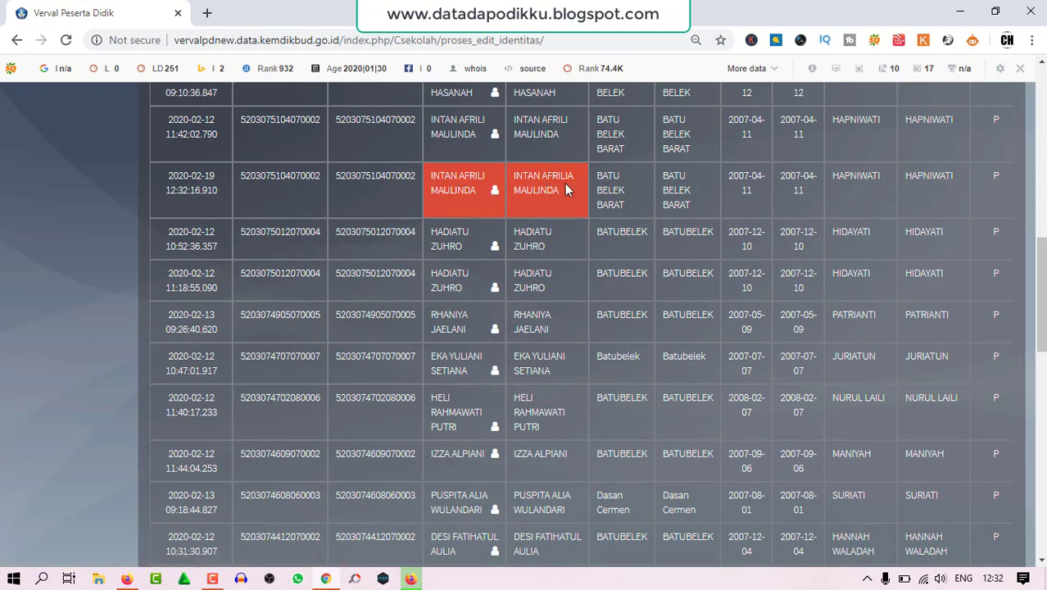
drag(1041, 339, 1041, 486)
scroll(1042, 486, down, 3)
drag(779, 456, 965, 464)
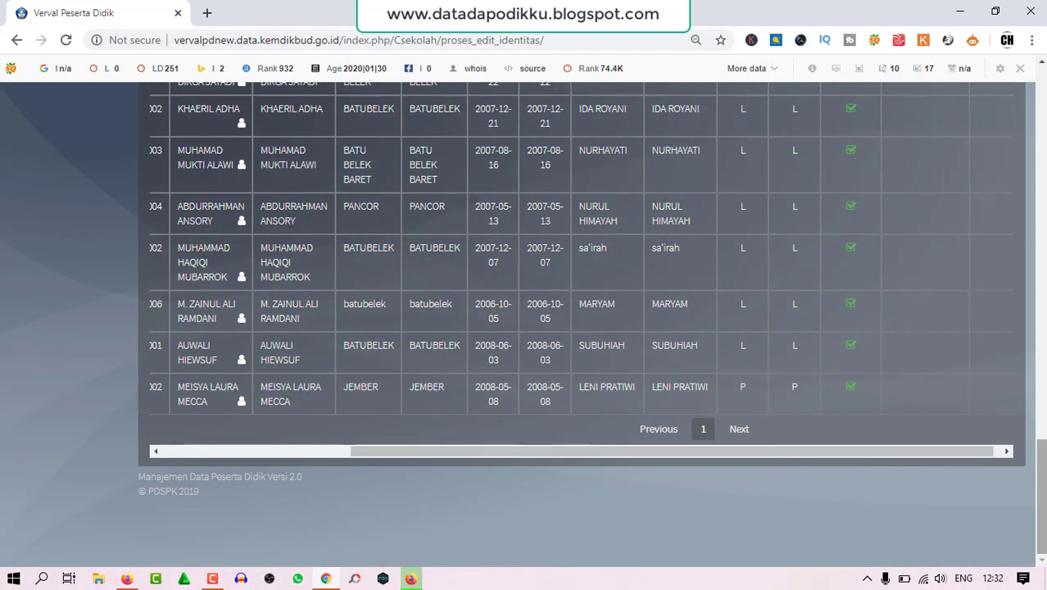
scroll(951, 328, up, 12)
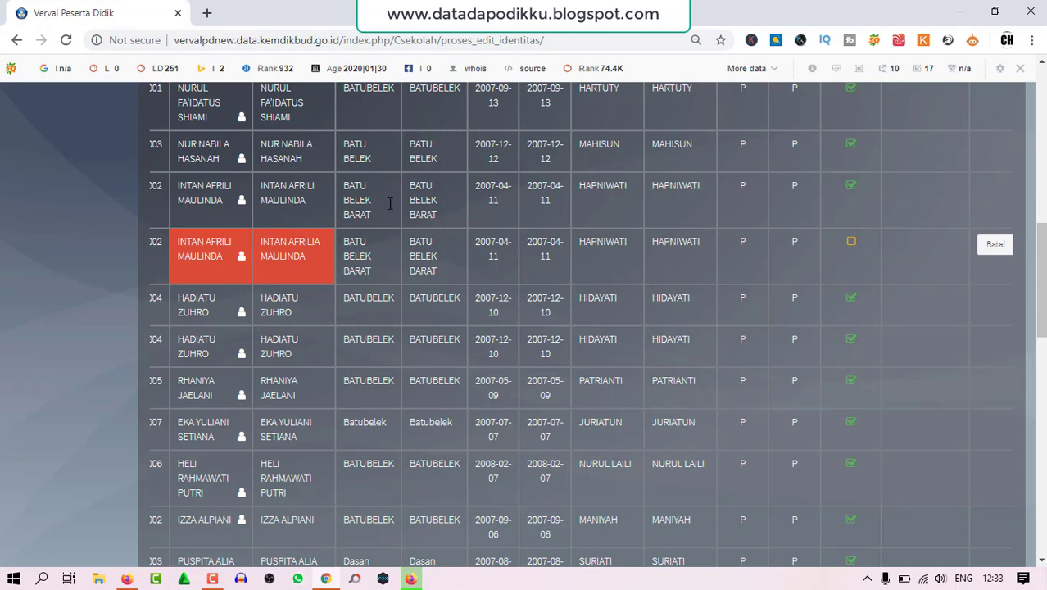
drag(1040, 289, 1041, 143)
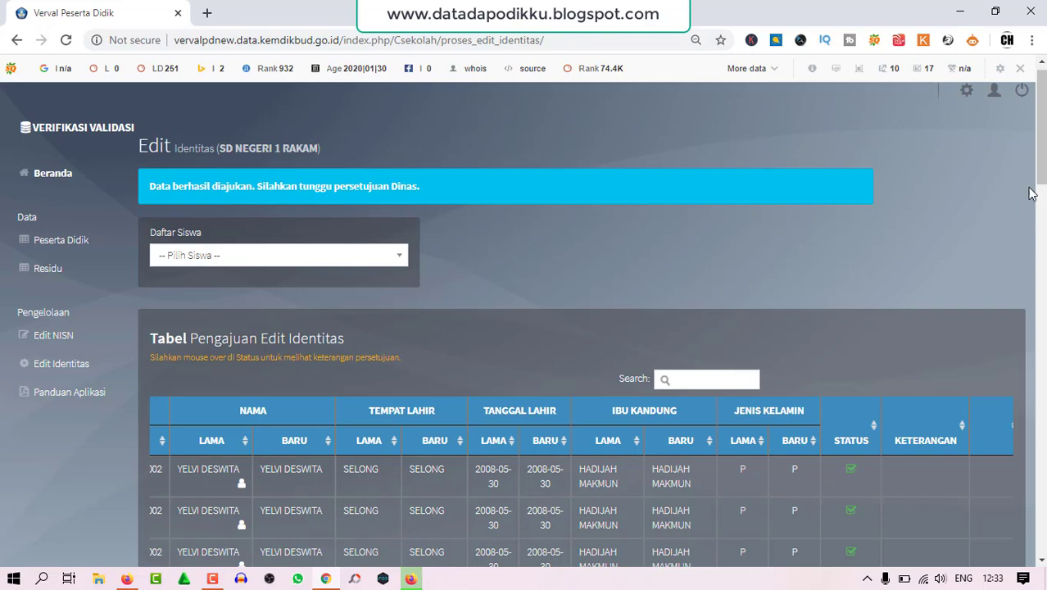
mouse_move(1043, 179)
mouse_down()
mouse_move(1043, 213)
mouse_move(1043, 173)
mouse_up()
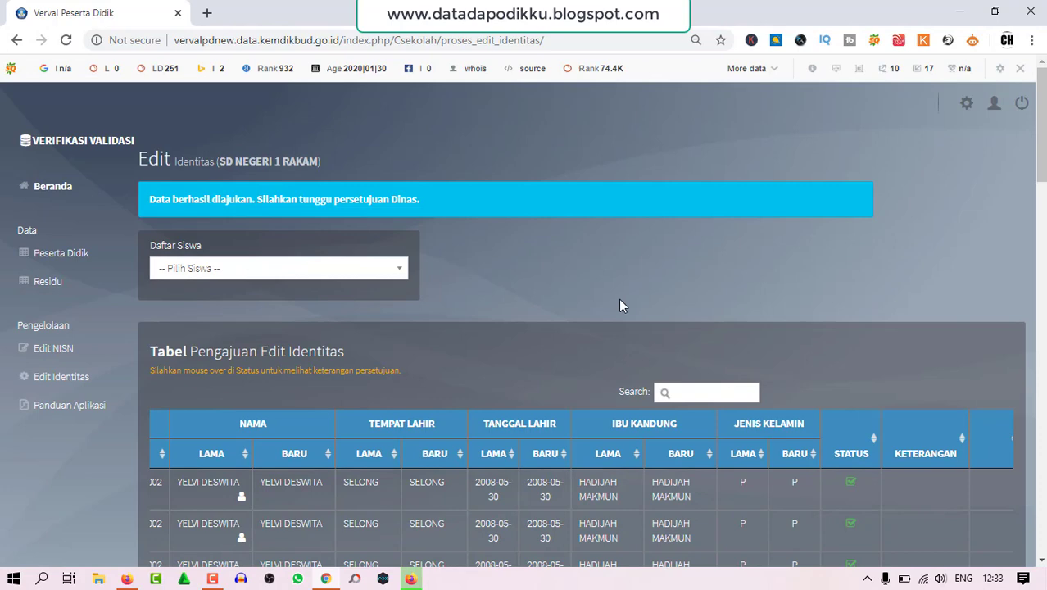